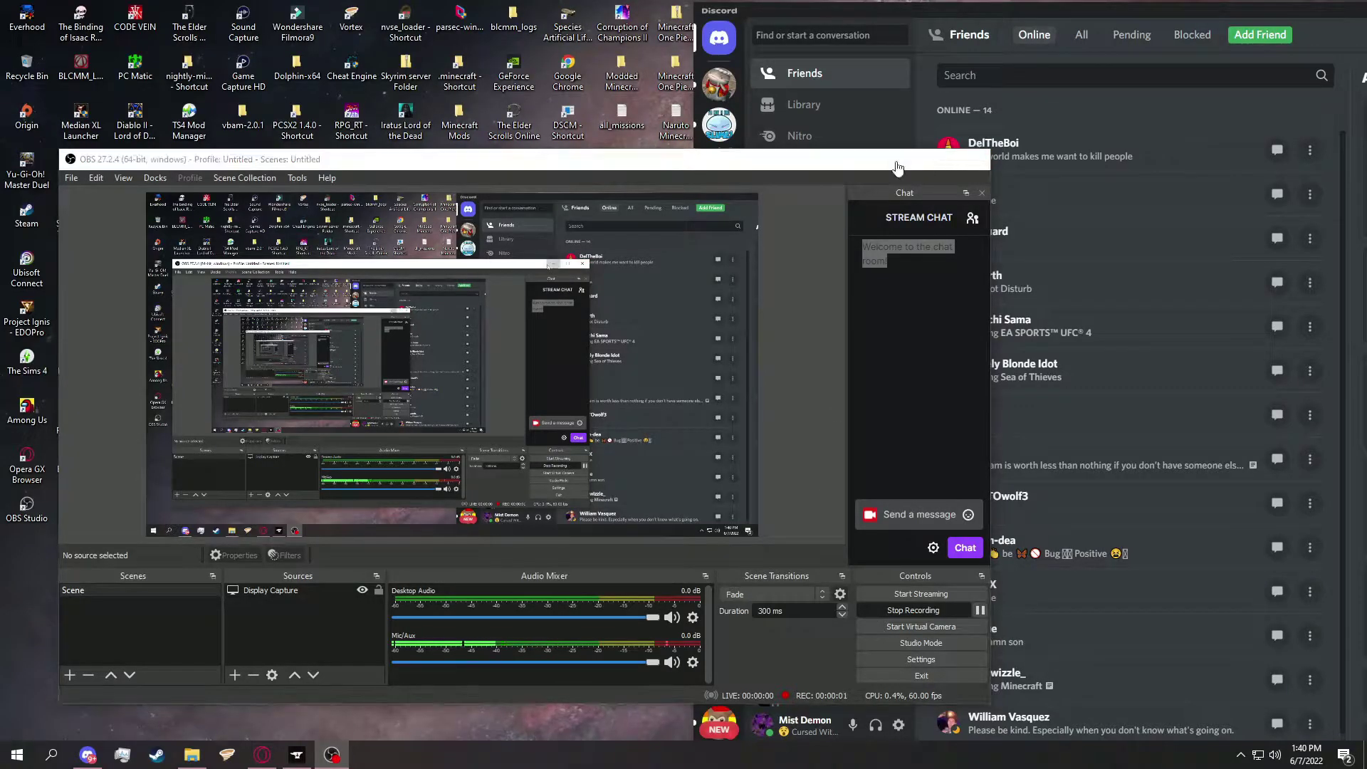
# Minimize the OBS Studio window to reveal the desktop and Discord friends list.
pyautogui.click(897, 166)
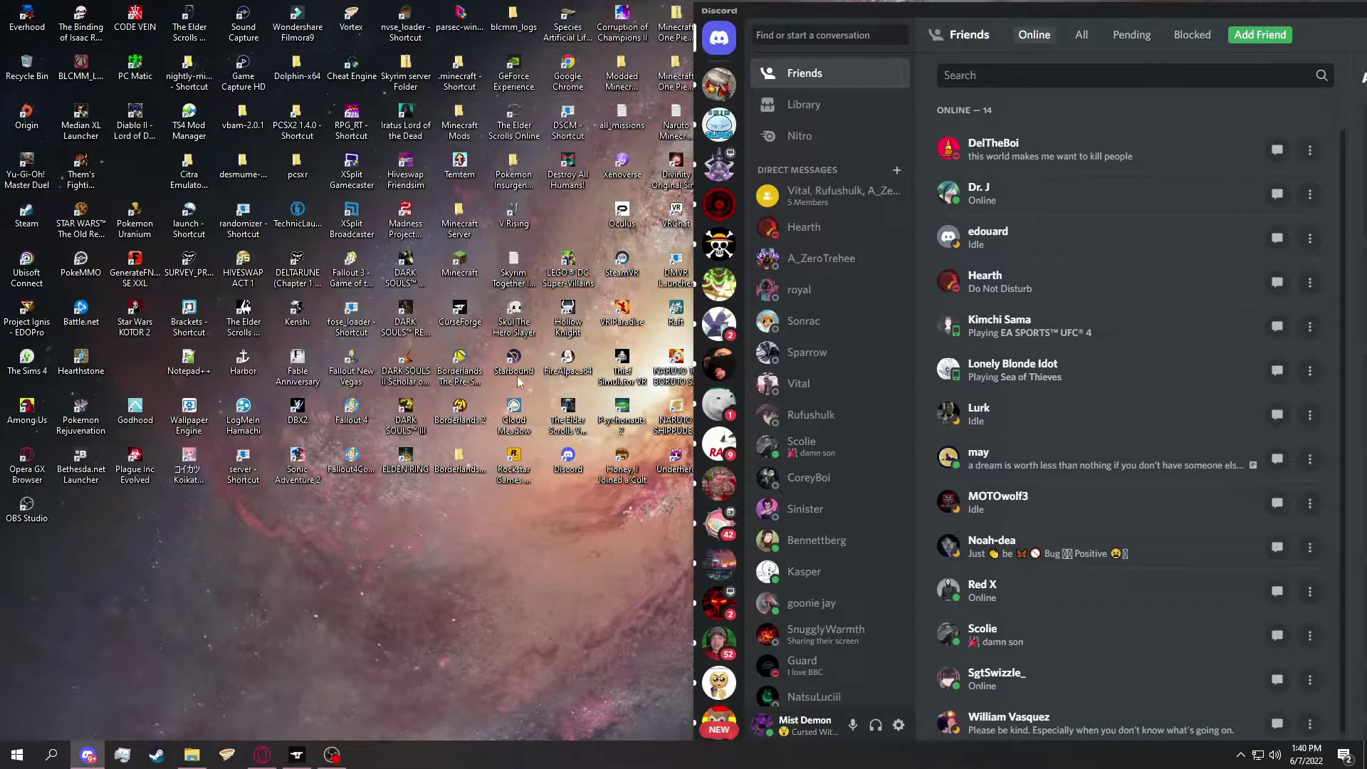
# Open CurseForge and move its window to the left edge, showing the My Modpacks page.
pyautogui.click(297, 755)
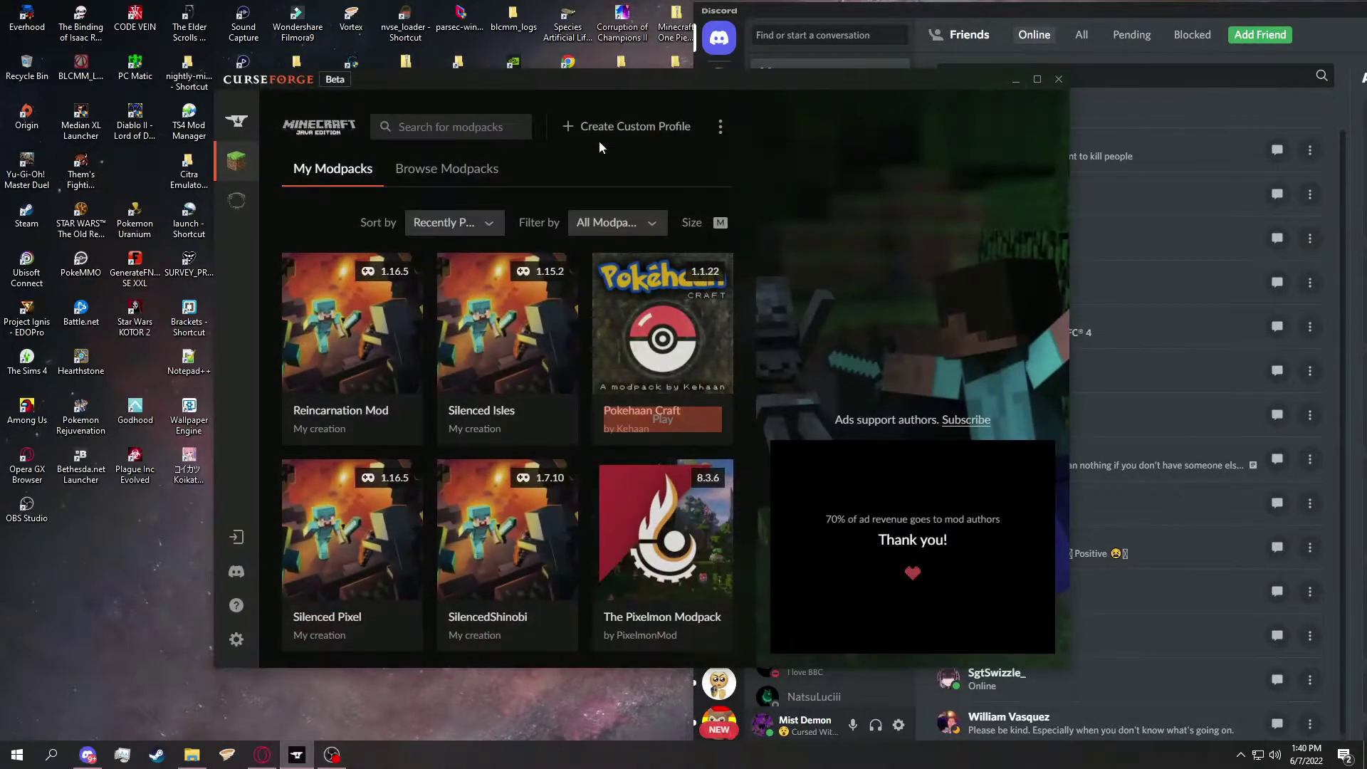
pyautogui.moveTo(667, 87); pyautogui.dragTo(387, 63)
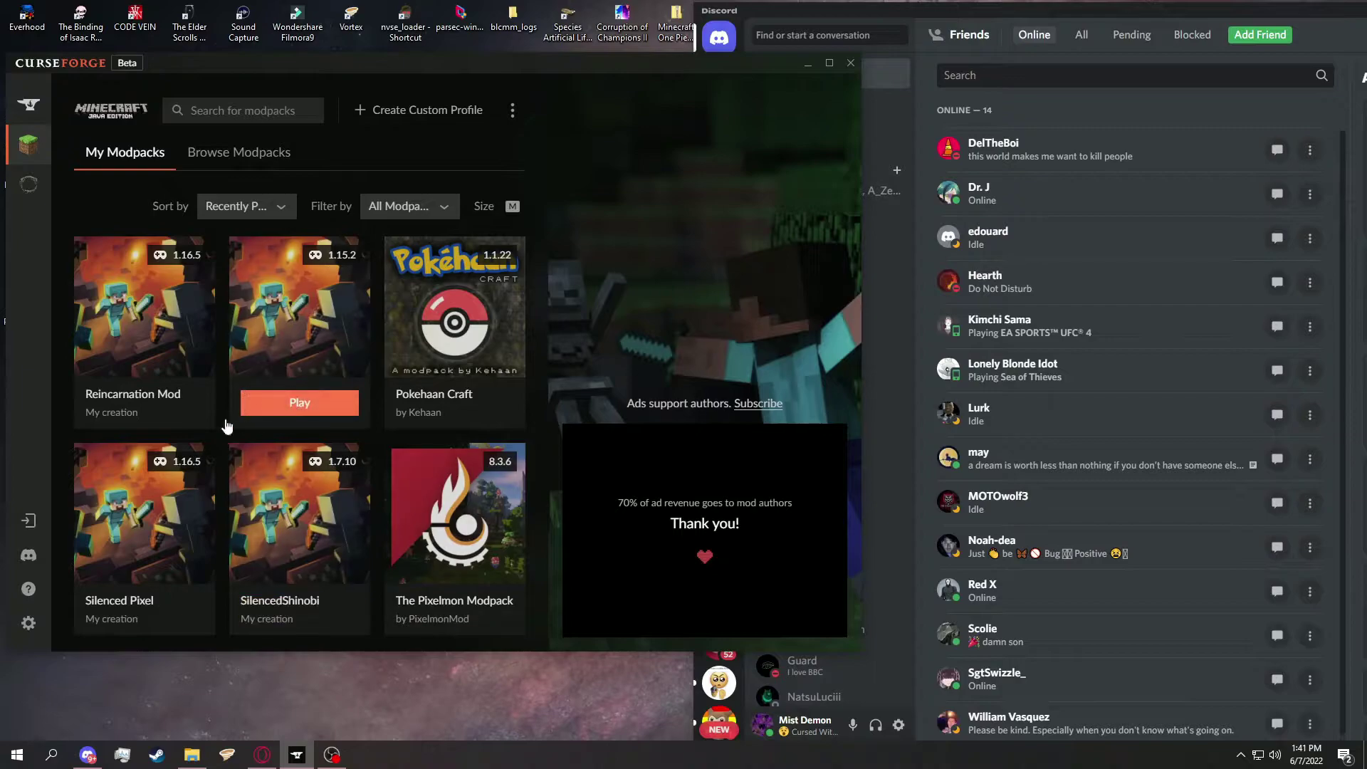
pyautogui.moveTo(398, 354)
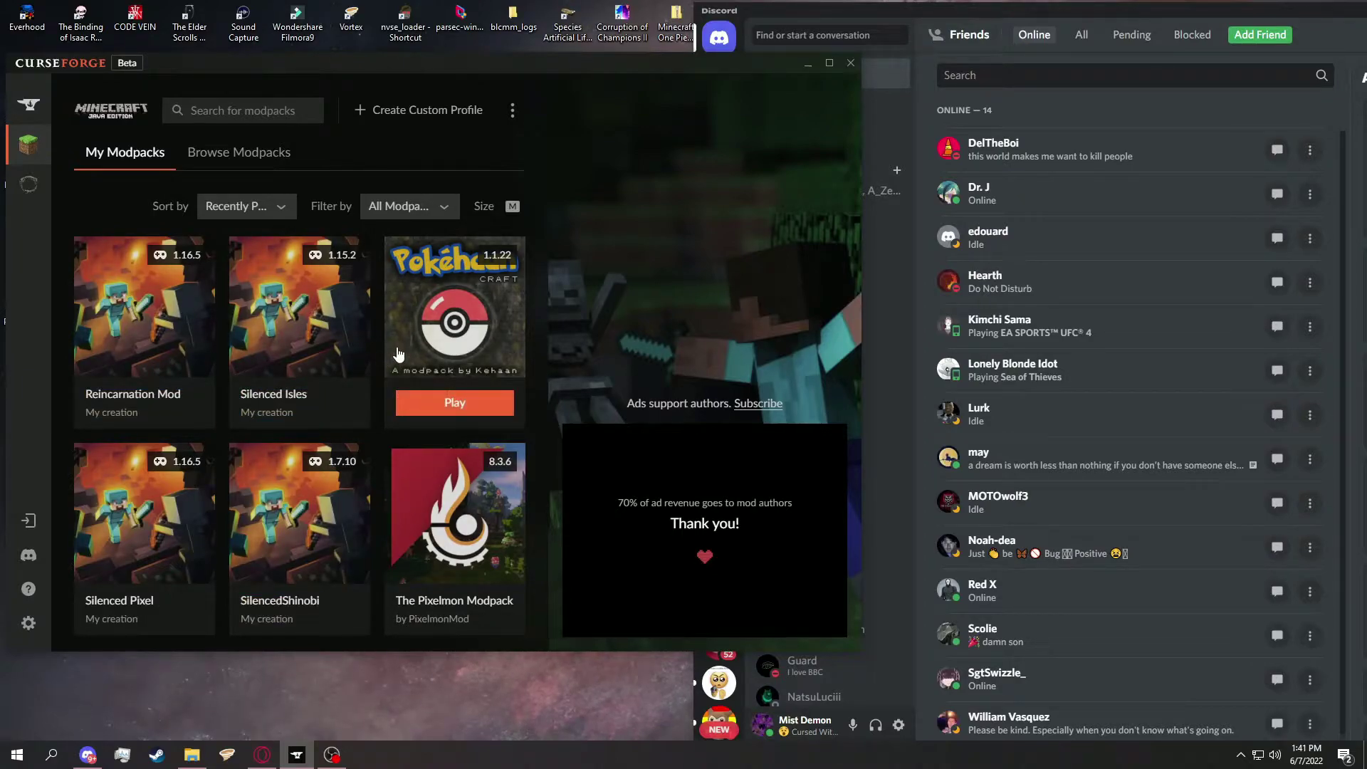
pyautogui.click(427, 116)
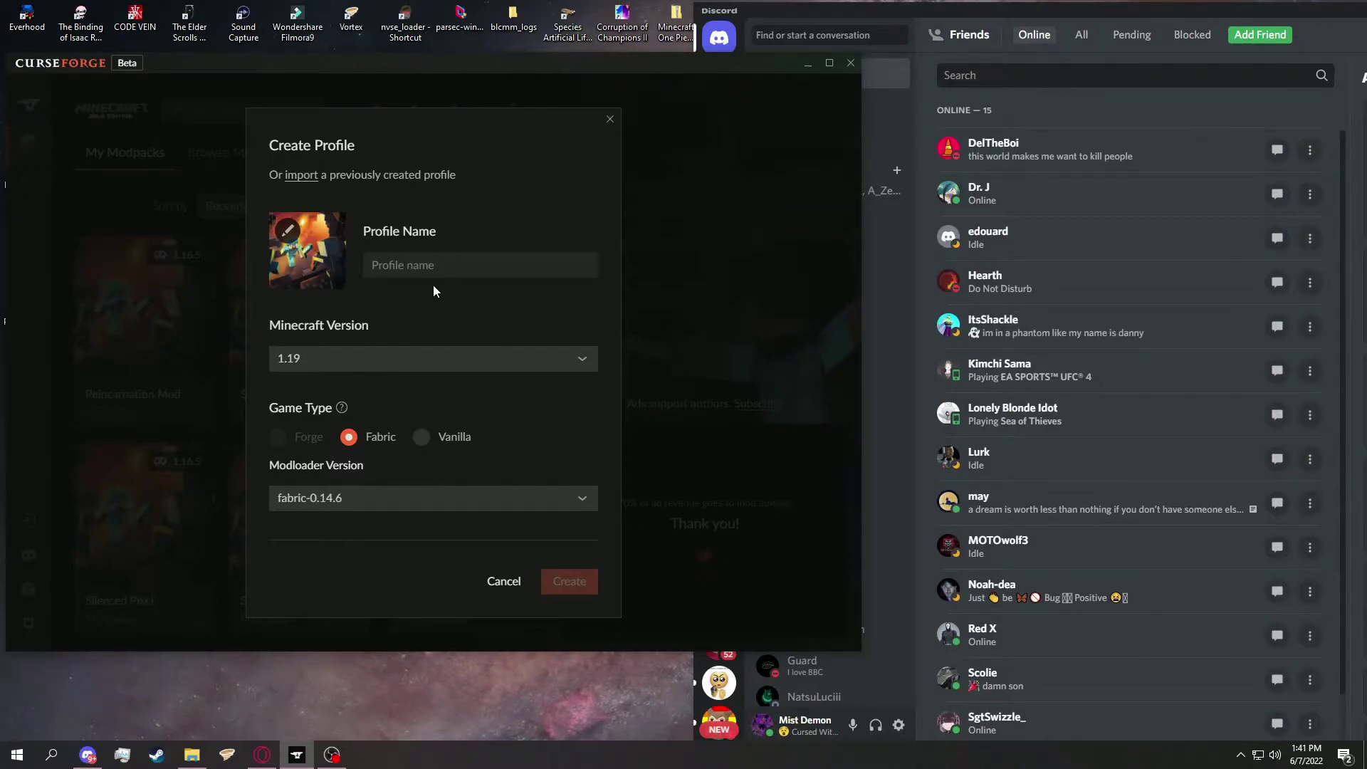
pyautogui.click(301, 177)
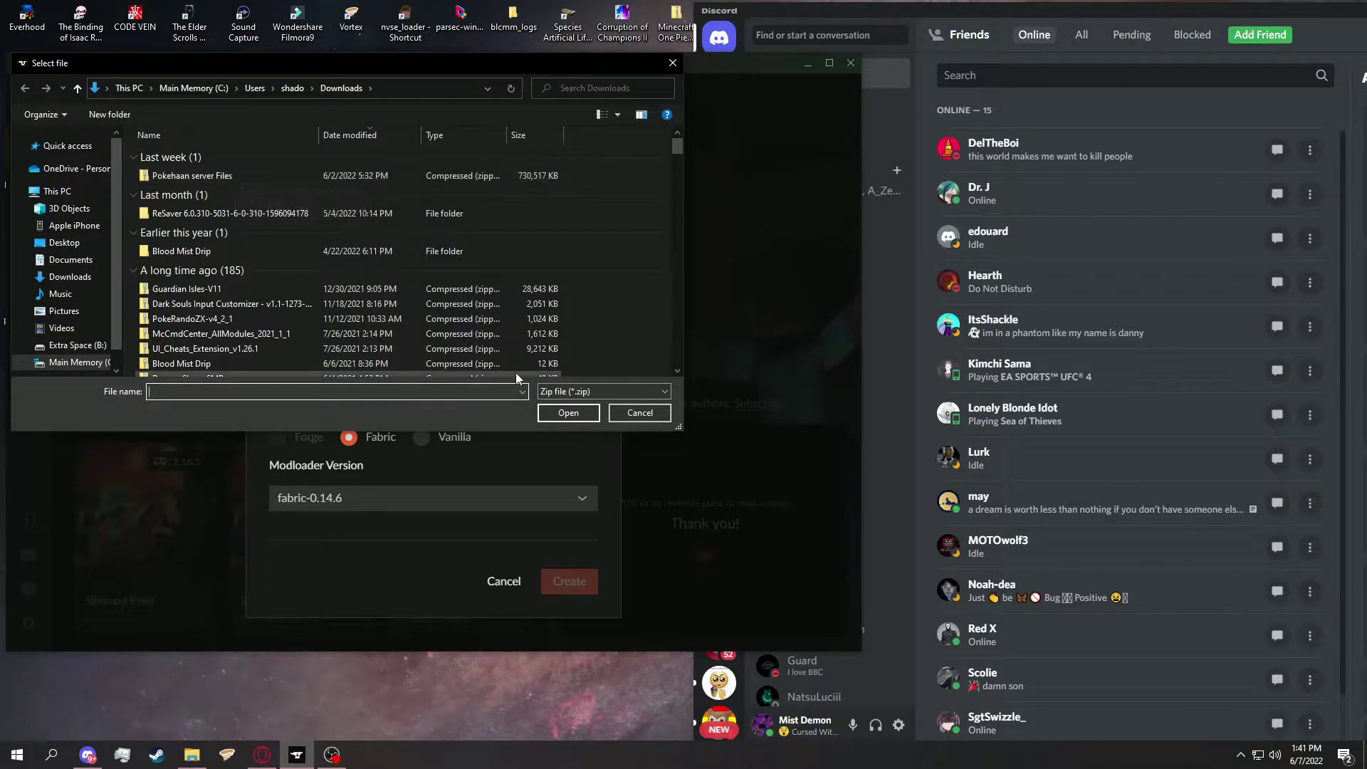
pyautogui.click(629, 416)
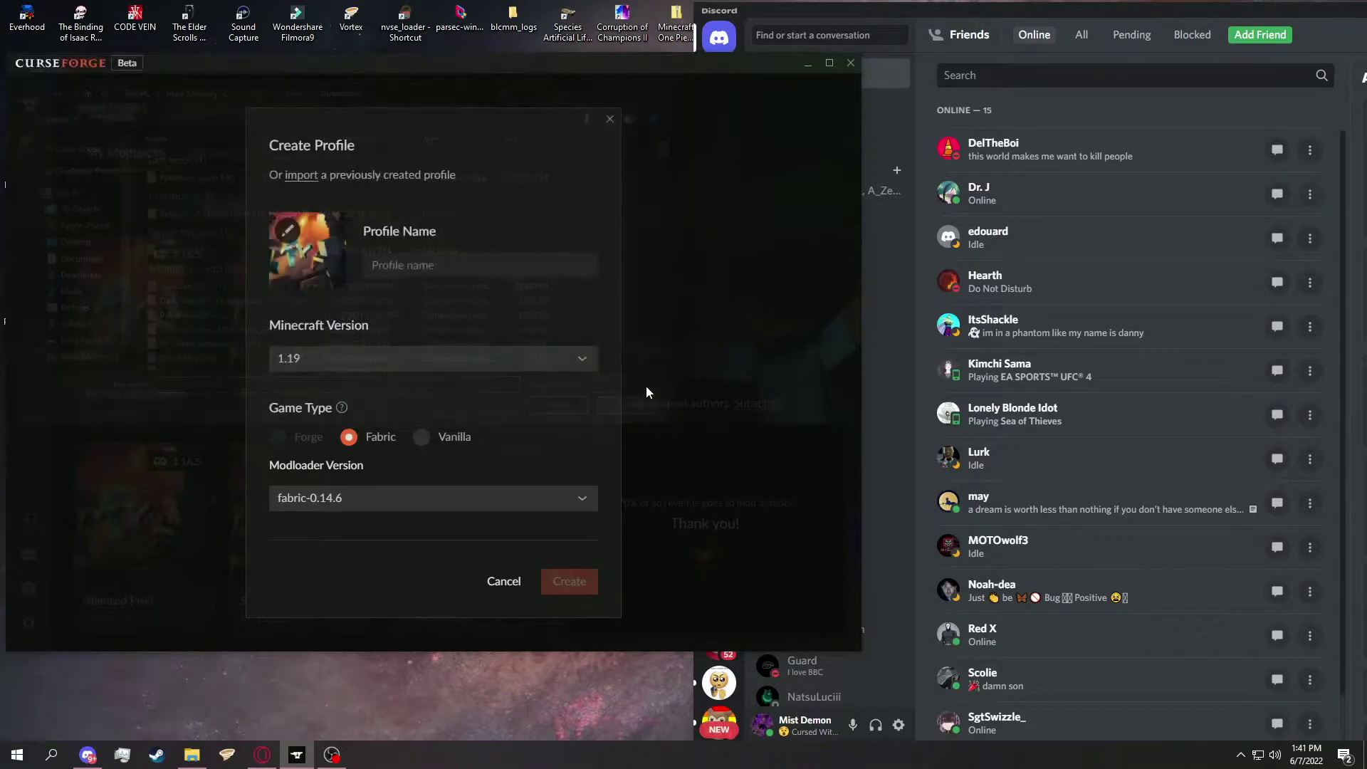
pyautogui.click(610, 120)
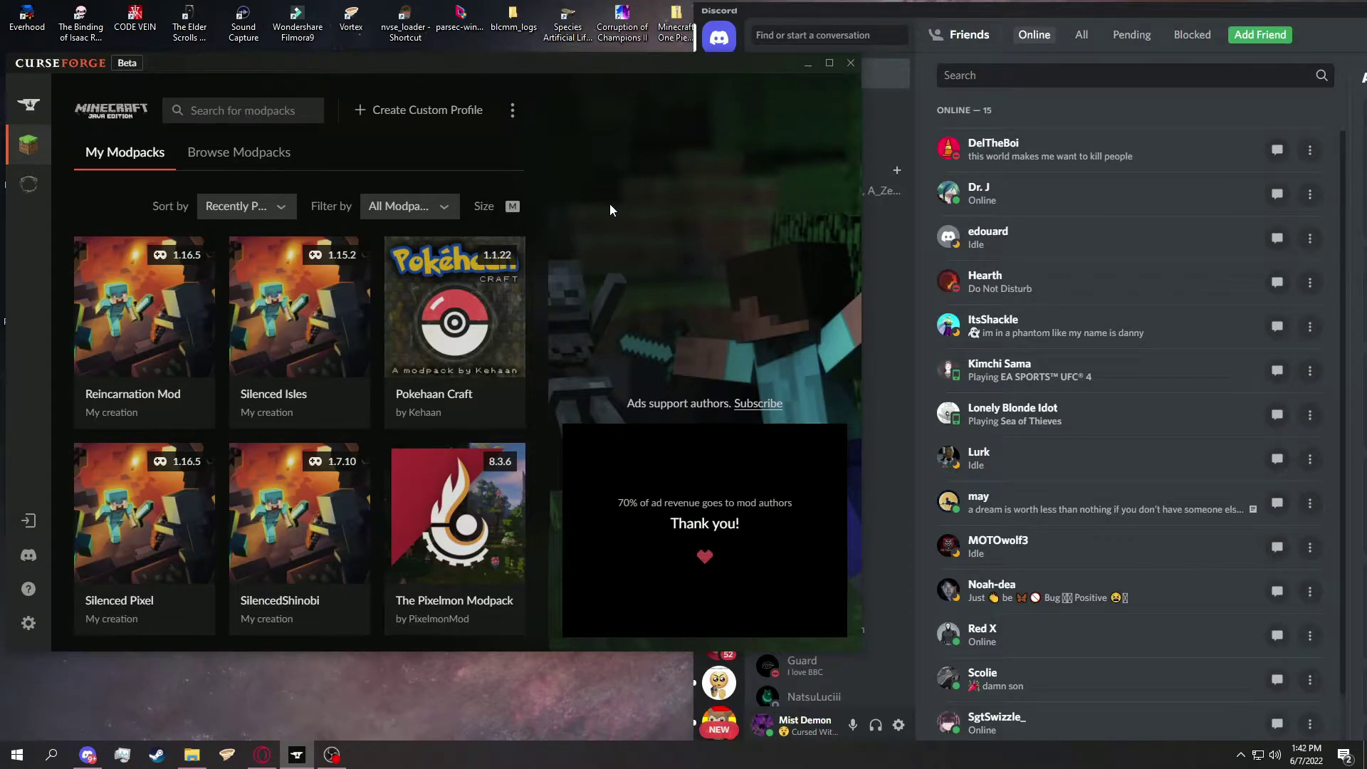
# Bring Discord forward and view the #mod-list channel in the Silenced Isles server.
pyautogui.click(1121, 21)
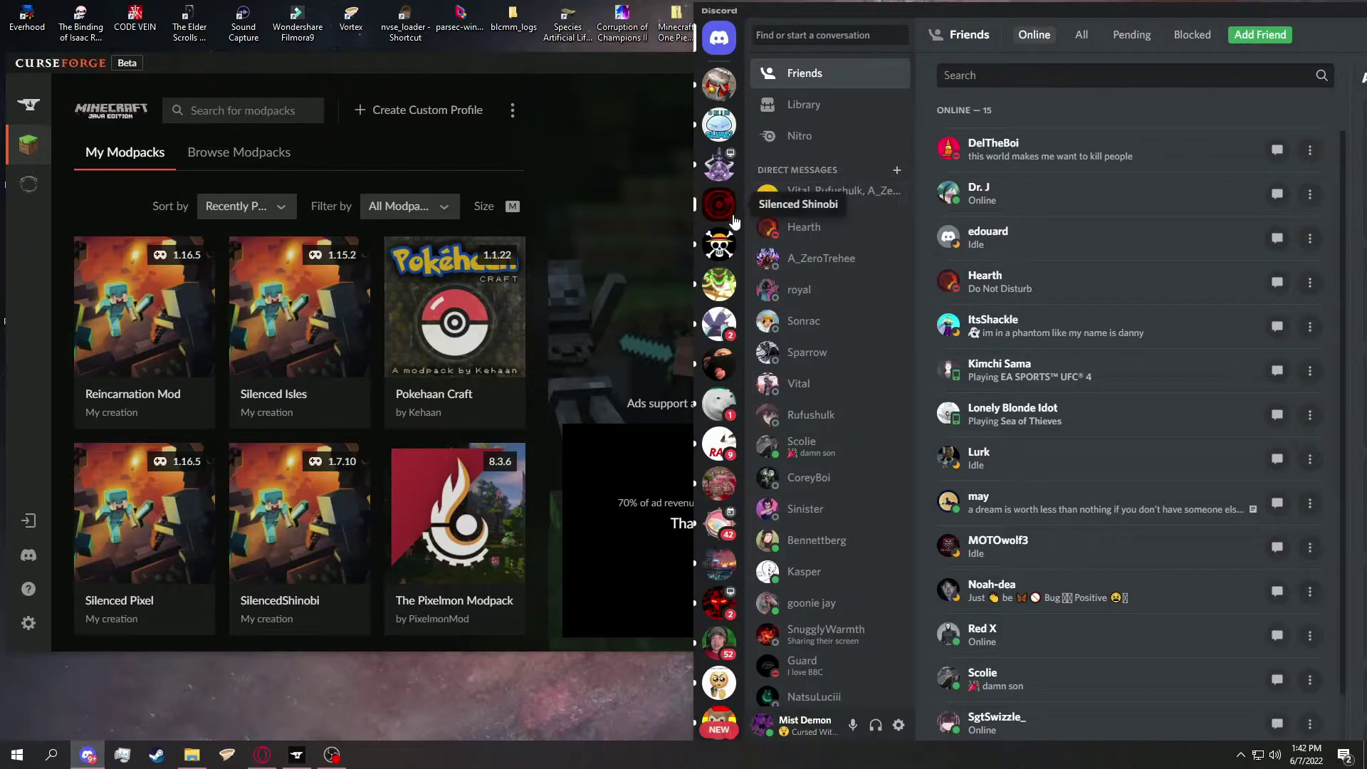
pyautogui.click(720, 245)
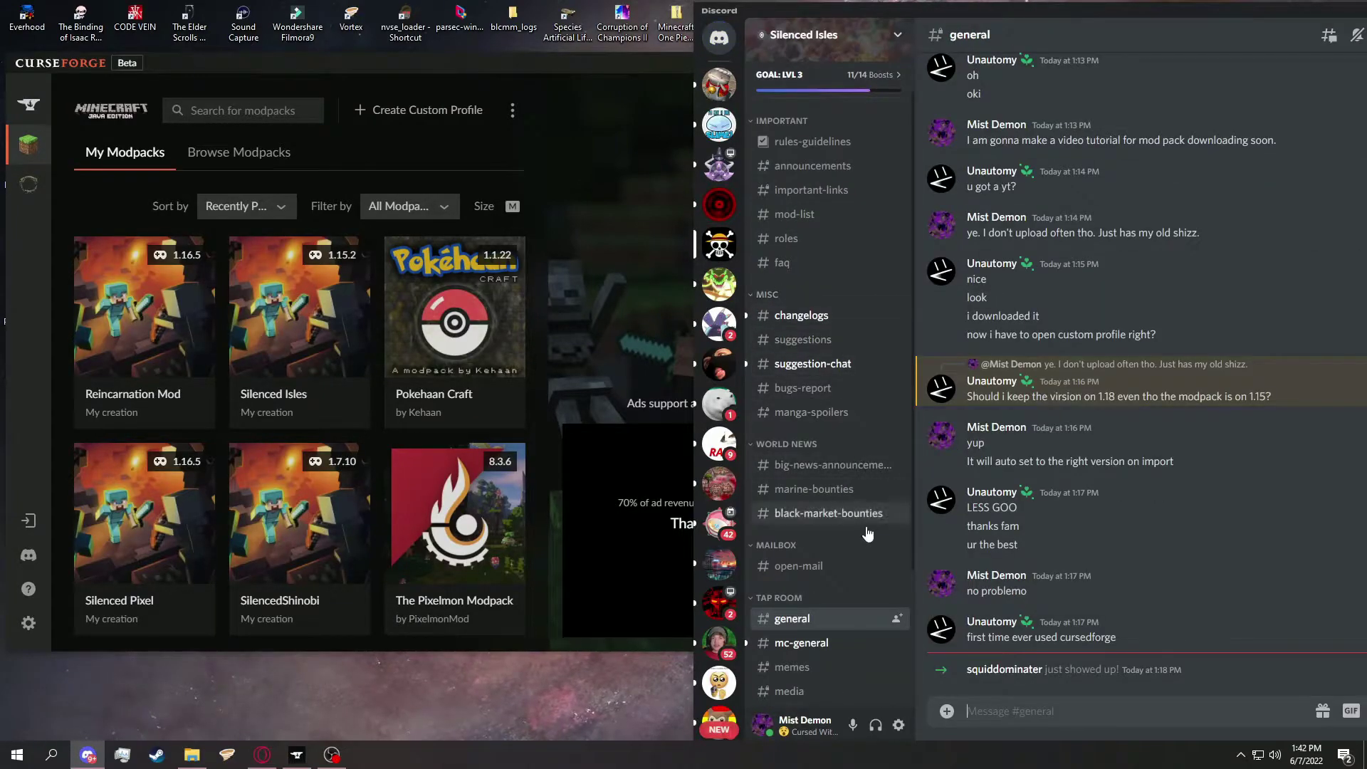
pyautogui.scroll(1, 840, 356)
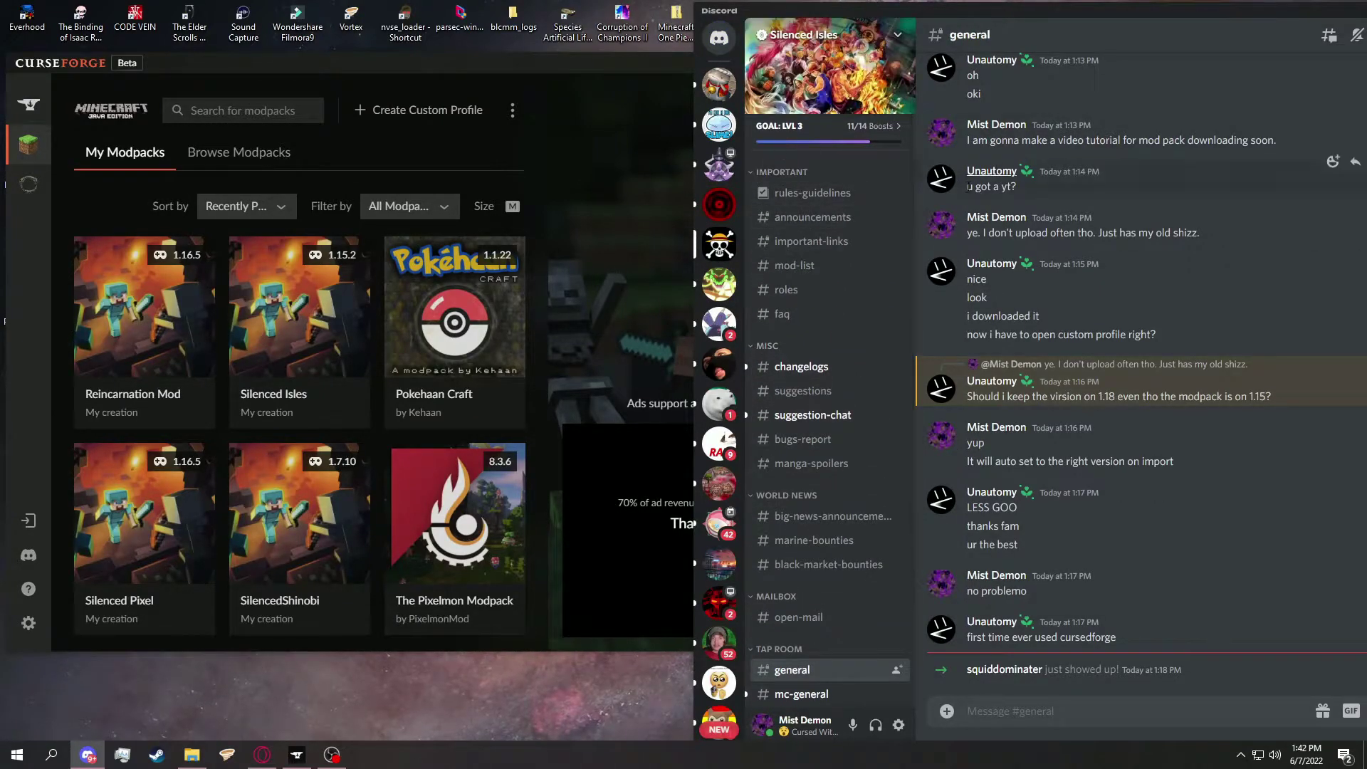
pyautogui.scroll(-2, 874, 283)
pyautogui.scroll(-1, 874, 283)
pyautogui.scroll(3, 825, 369)
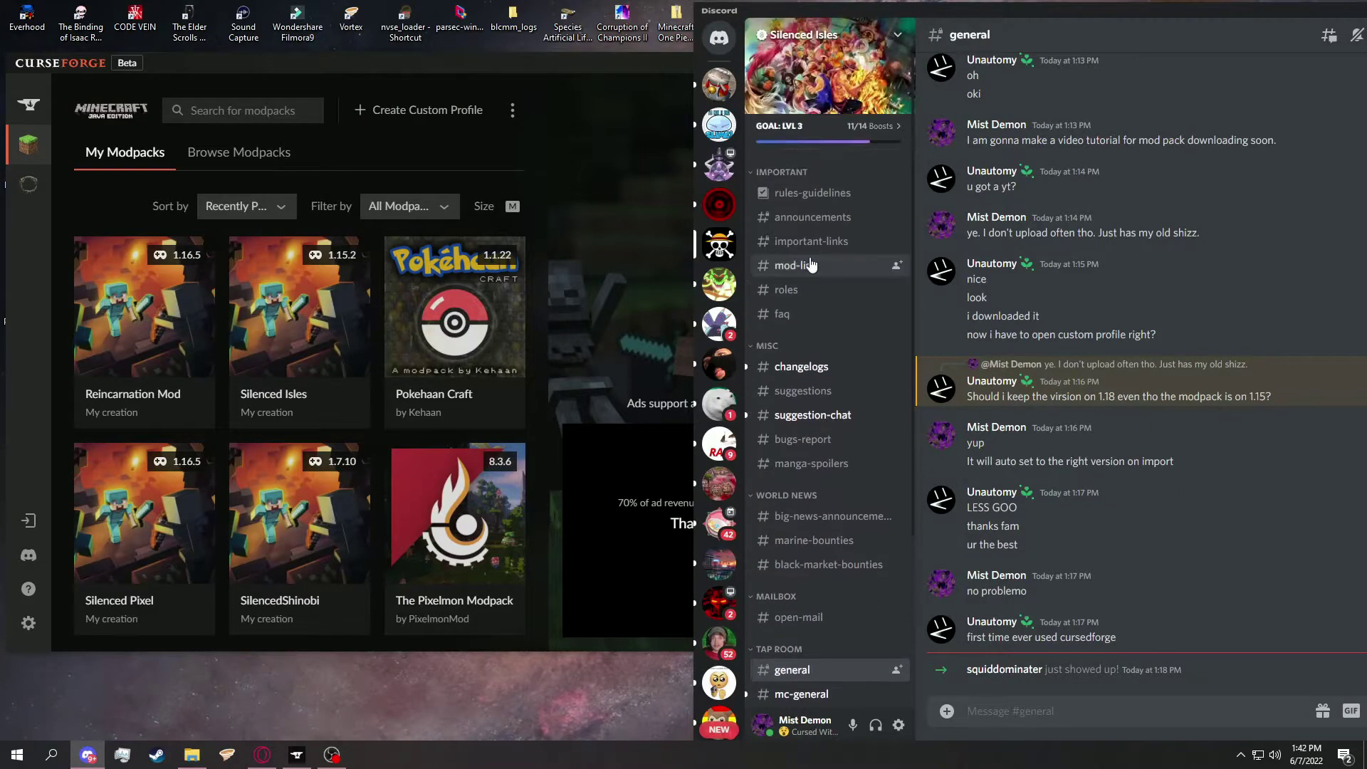
pyautogui.click(804, 268)
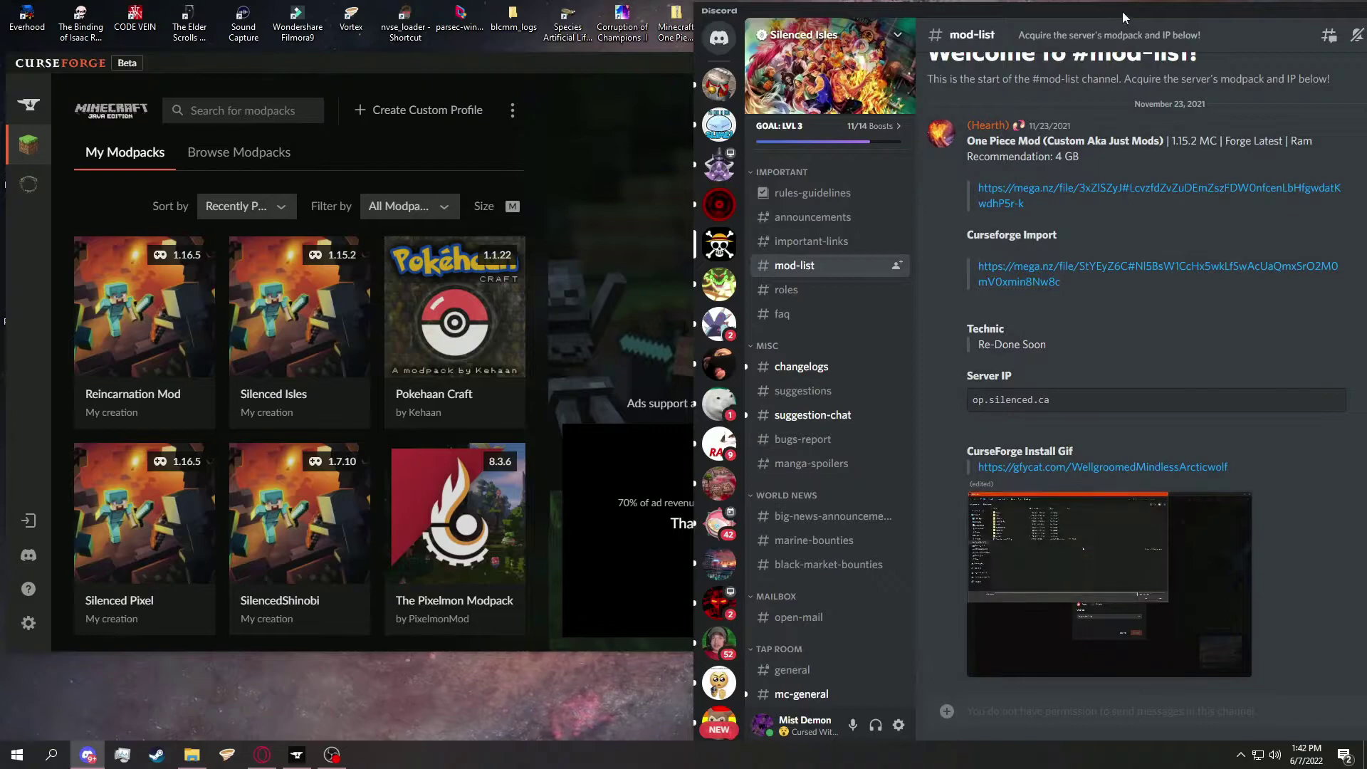
# Shift the Discord window left and back, then return to the Friends page.
pyautogui.moveTo(1122, 11); pyautogui.dragTo(1019, 14)
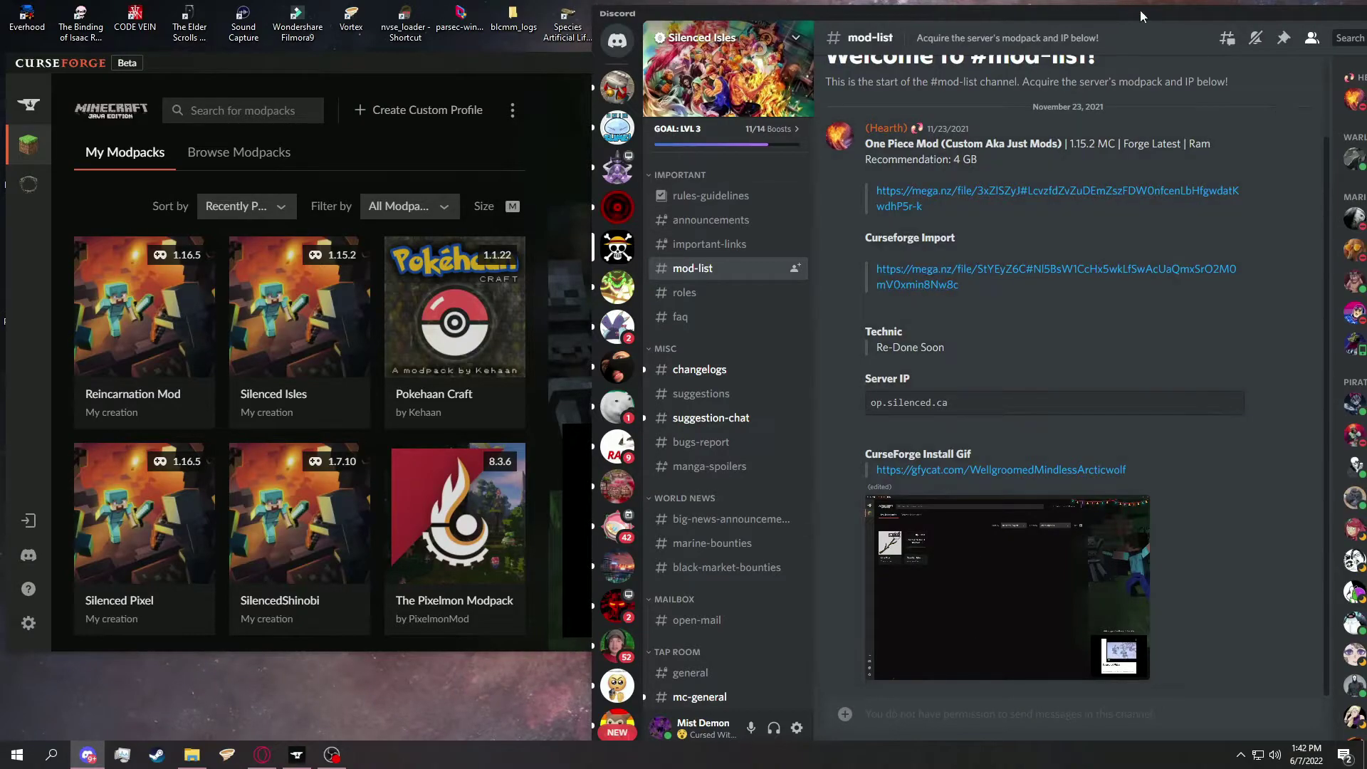
pyautogui.moveTo(1136, 15); pyautogui.dragTo(1054, 24)
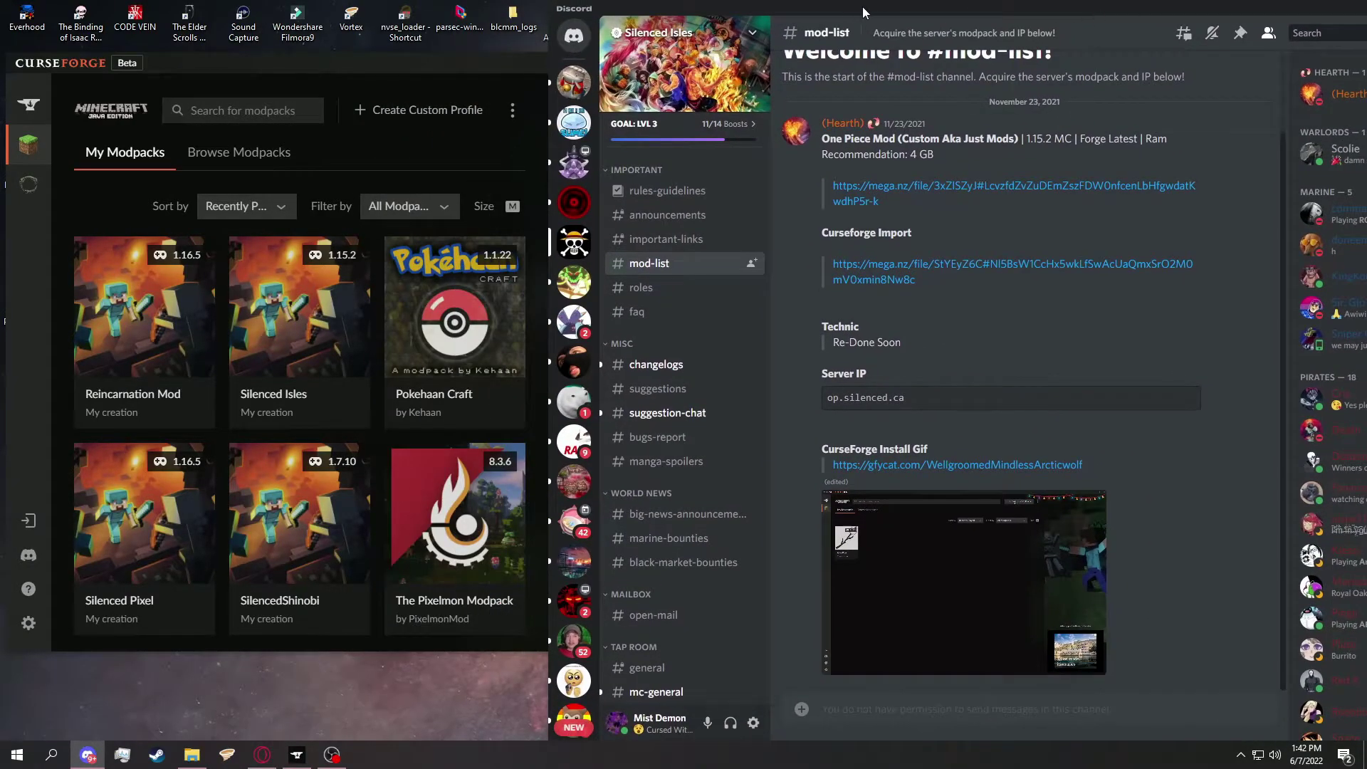
pyautogui.moveTo(862, 6); pyautogui.dragTo(951, 12)
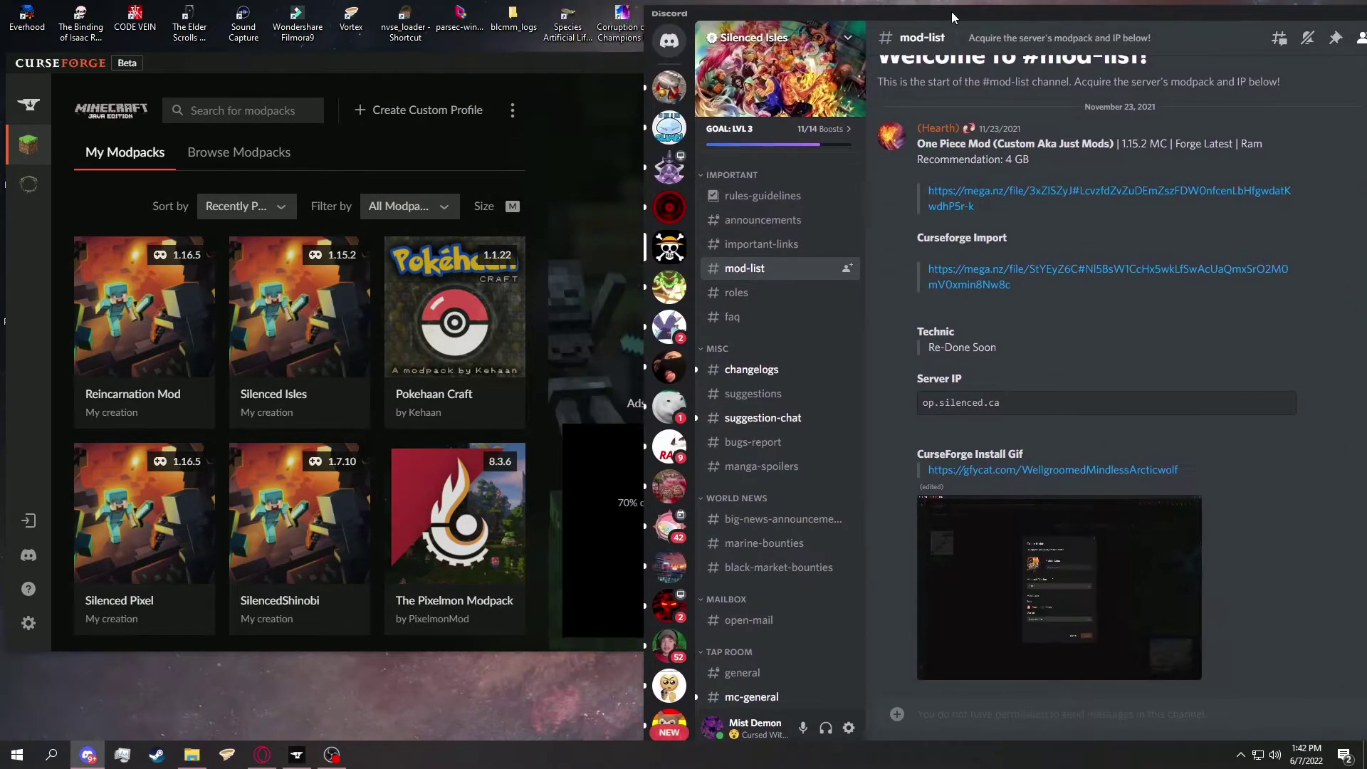
pyautogui.click(680, 171)
pyautogui.click(669, 41)
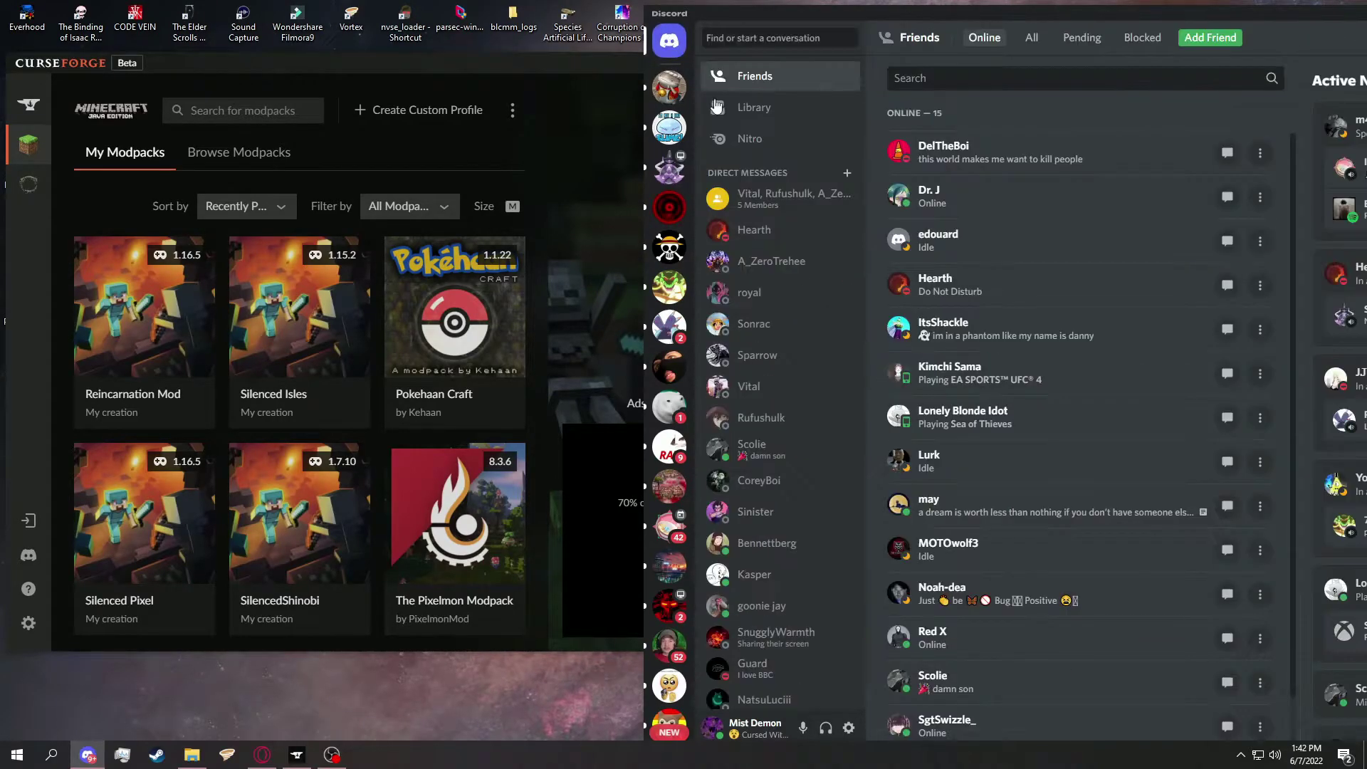
# Import the Guardian Isles-V11 zip as a custom 1.15.2 profile, then cancel its installation.
pyautogui.click(575, 78)
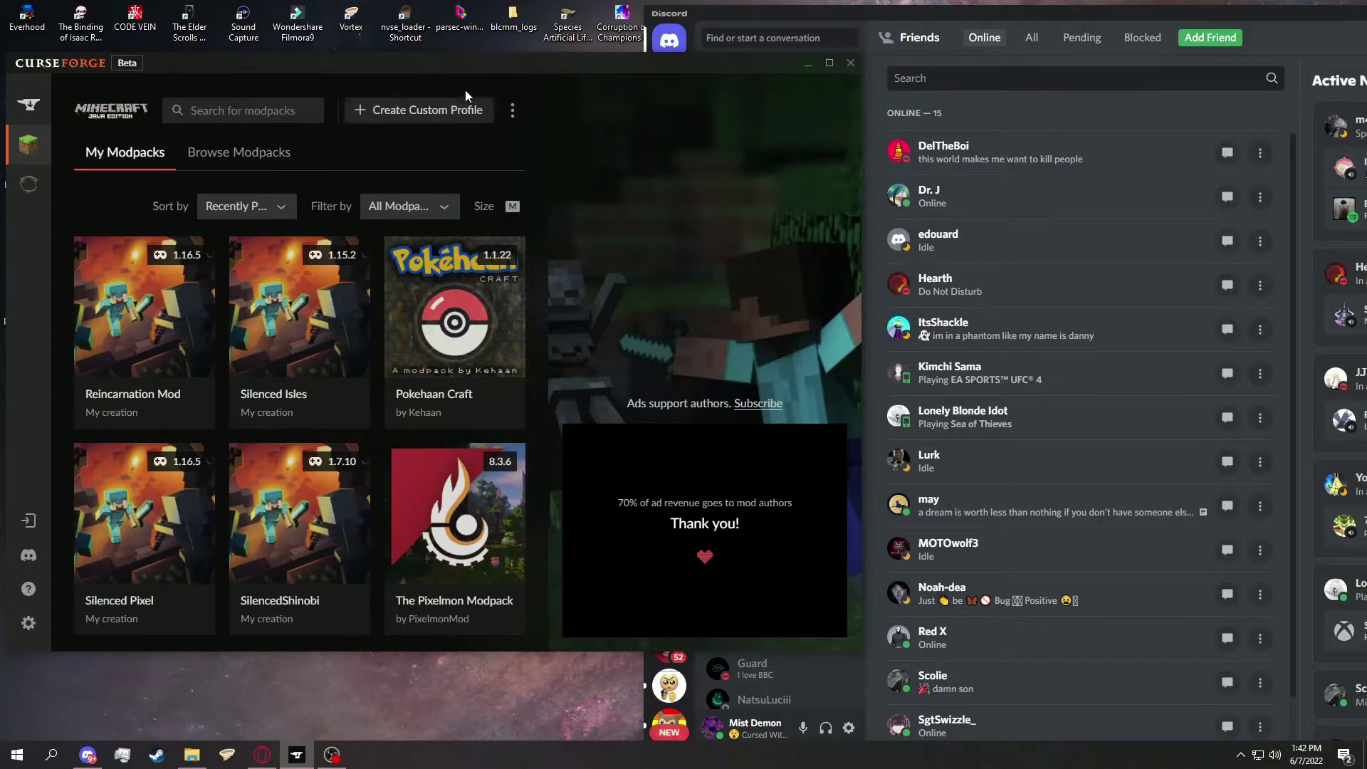
pyautogui.click(419, 110)
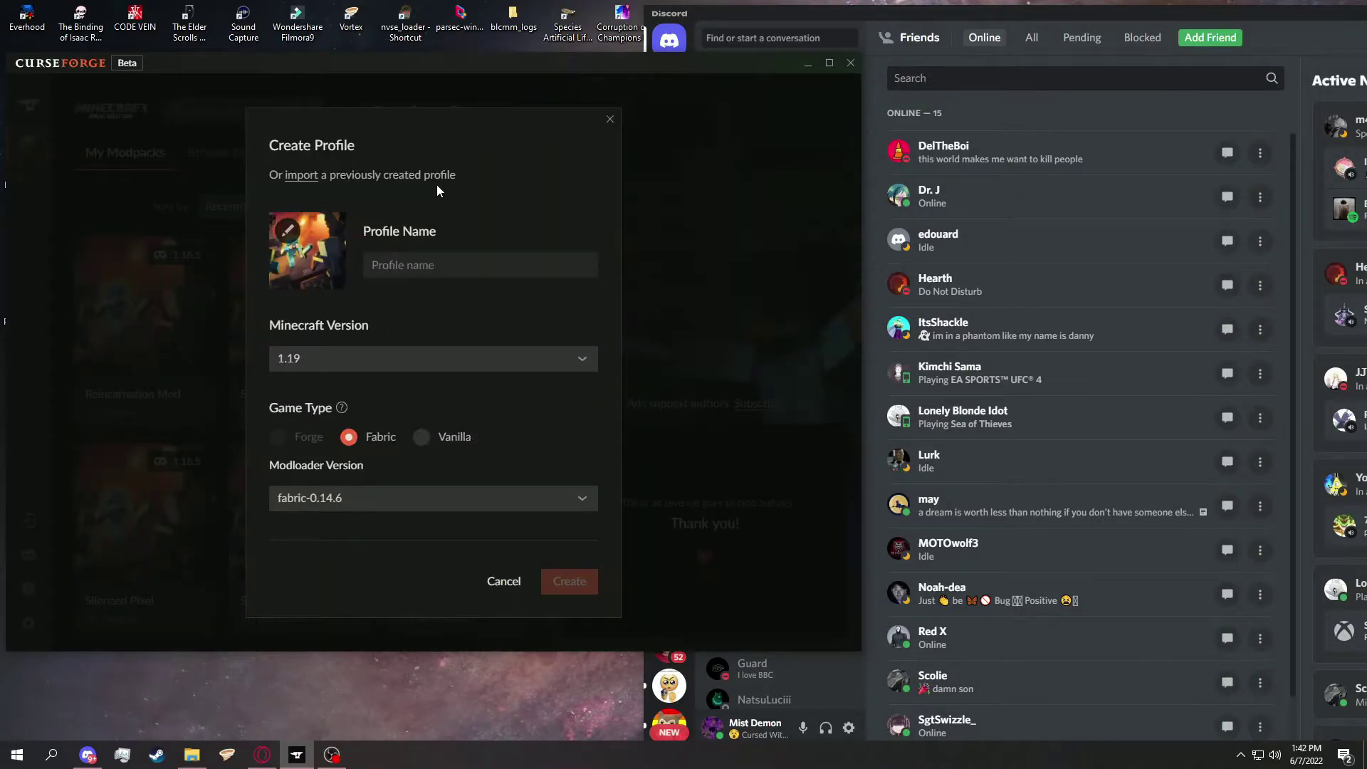
pyautogui.click(299, 176)
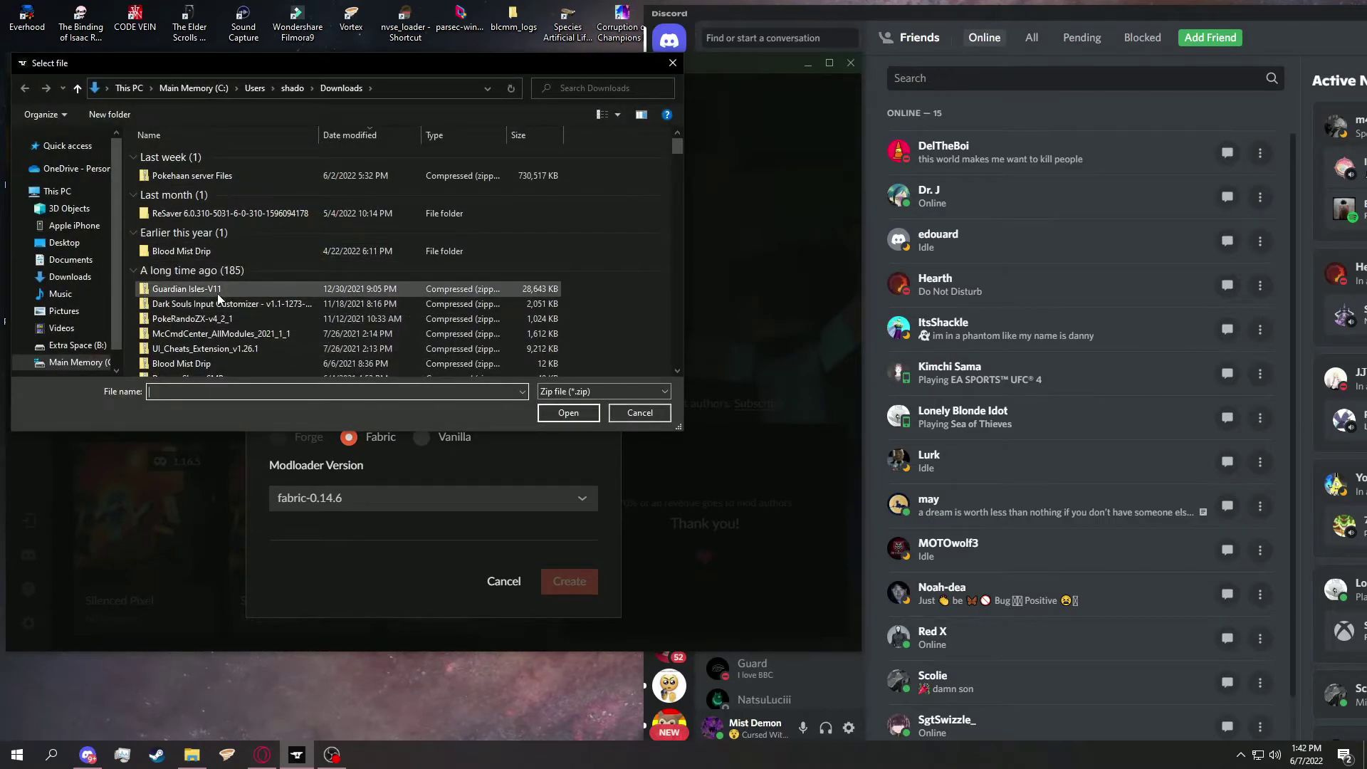
pyautogui.click(218, 293)
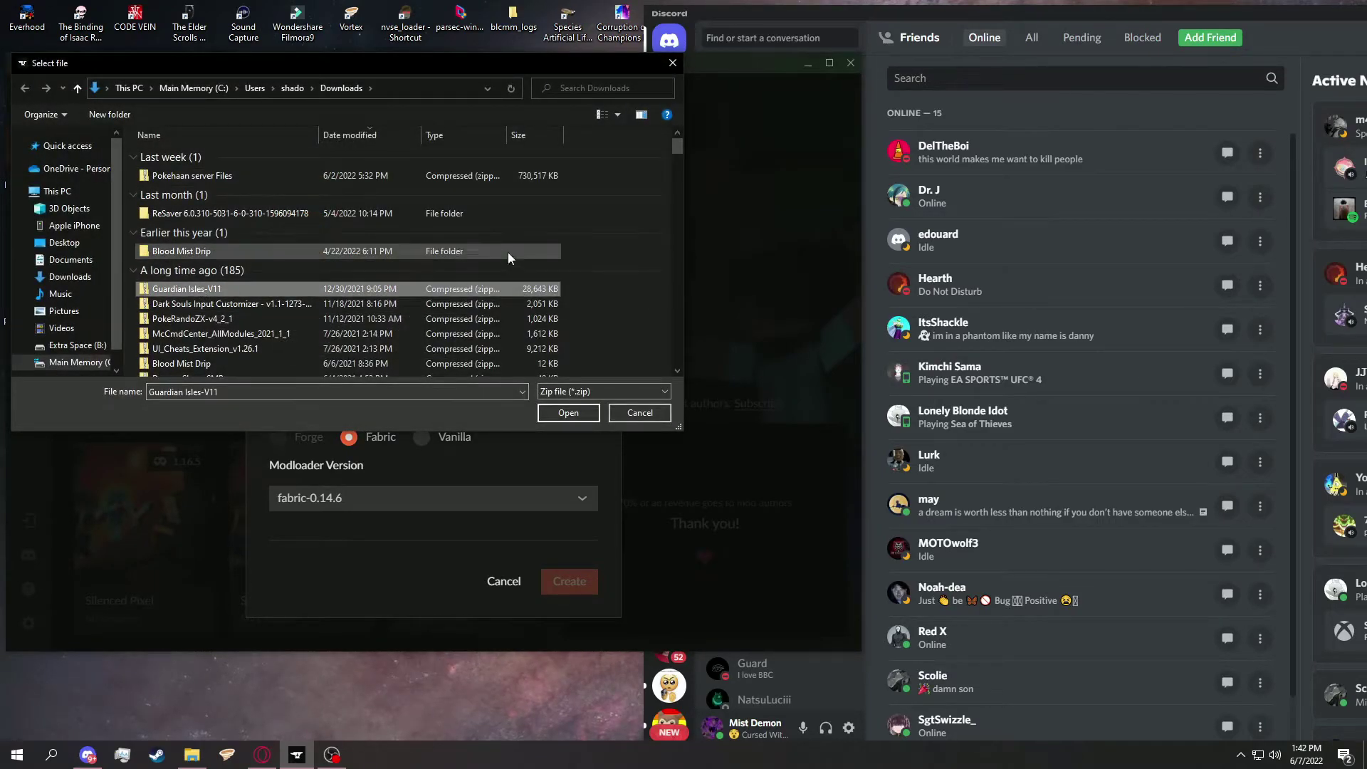
pyautogui.click(555, 413)
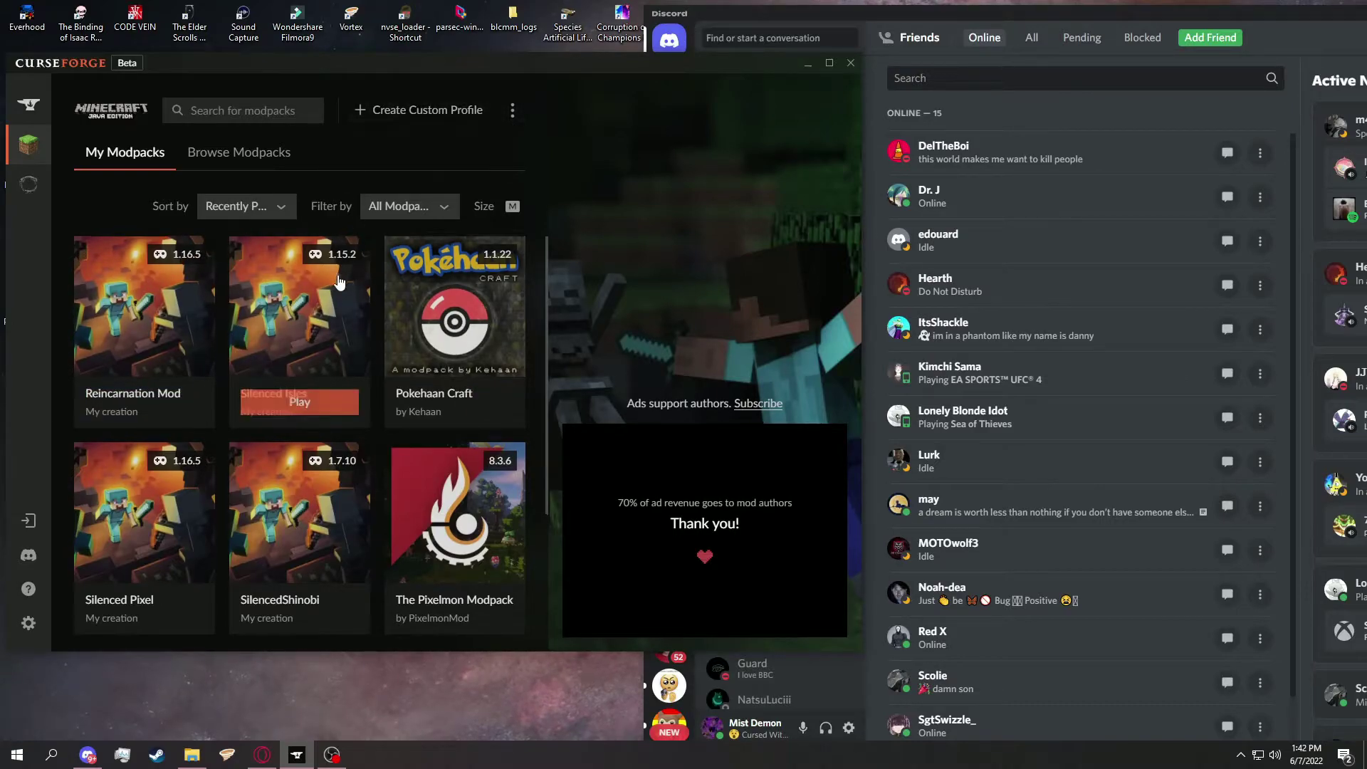
pyautogui.scroll(-3, 193, 578)
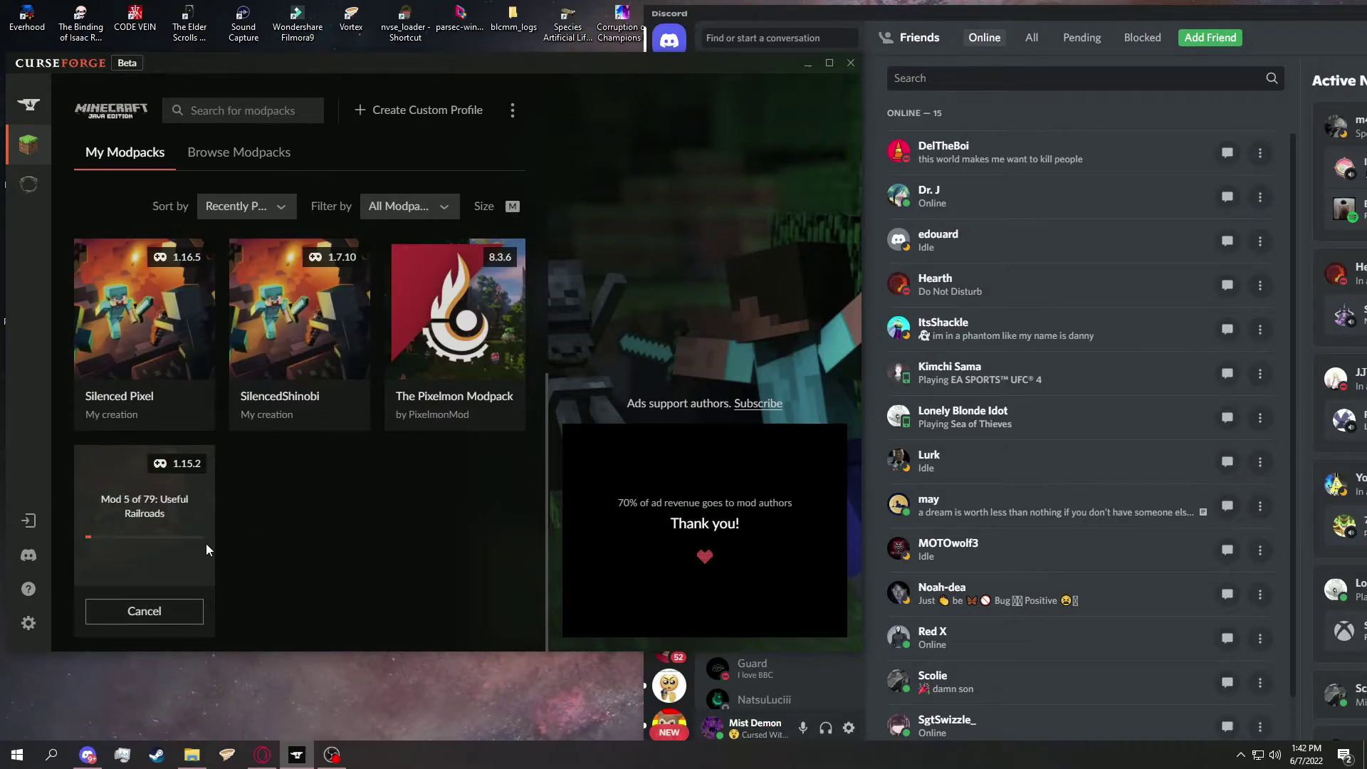
pyautogui.click(165, 612)
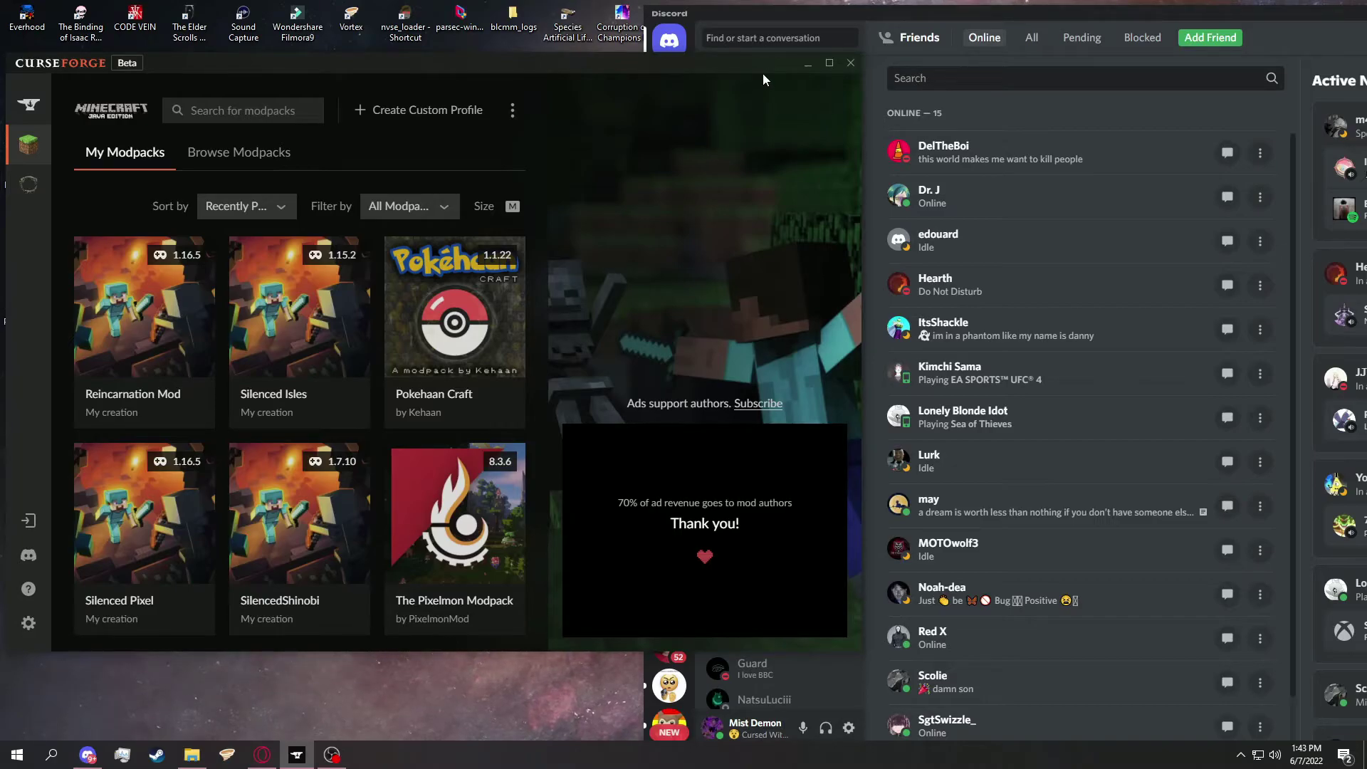
# Minimize CurseForge, then maximize Discord and restore it to its smaller size.
pyautogui.click(805, 64)
pyautogui.moveTo(1143, 9); pyautogui.dragTo(1055, 1)
pyautogui.click(1335, 18)
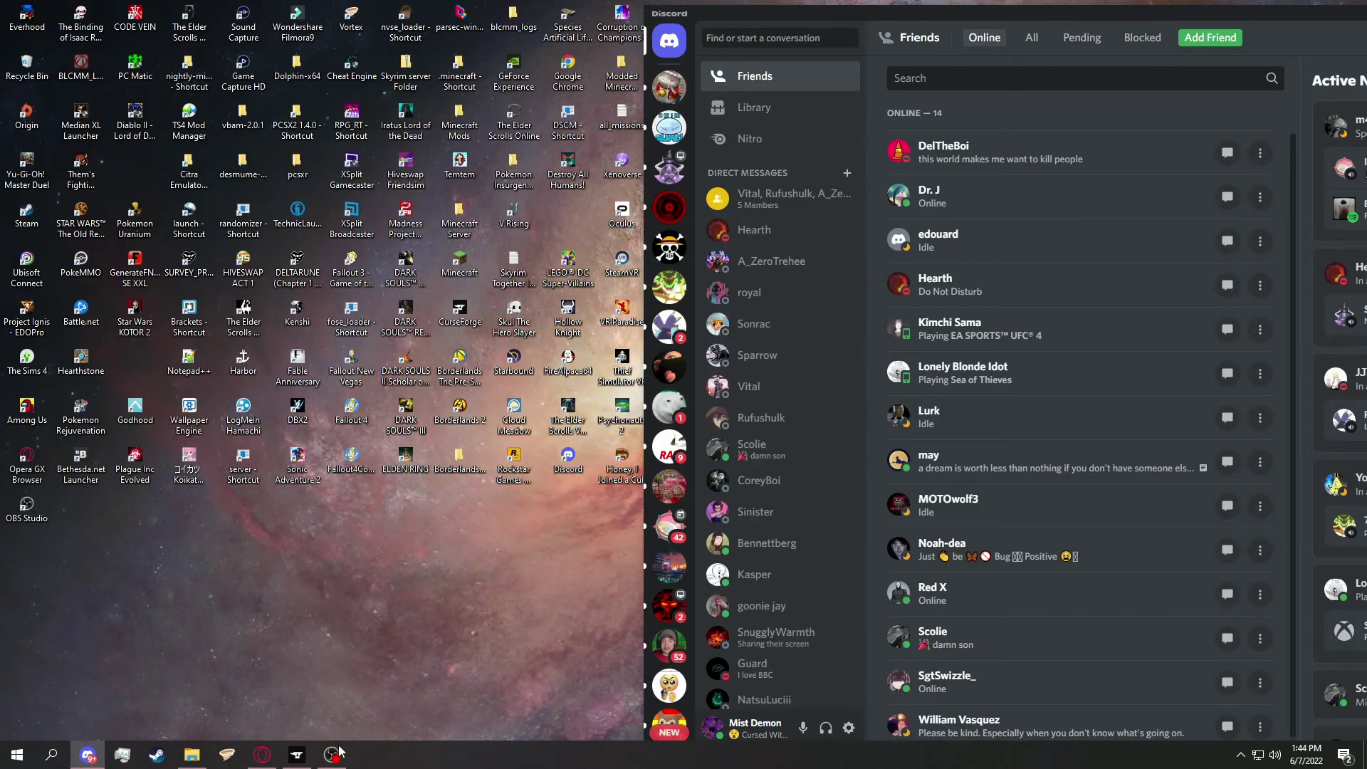
pyautogui.moveTo(335, 753)
pyautogui.click(331, 677)
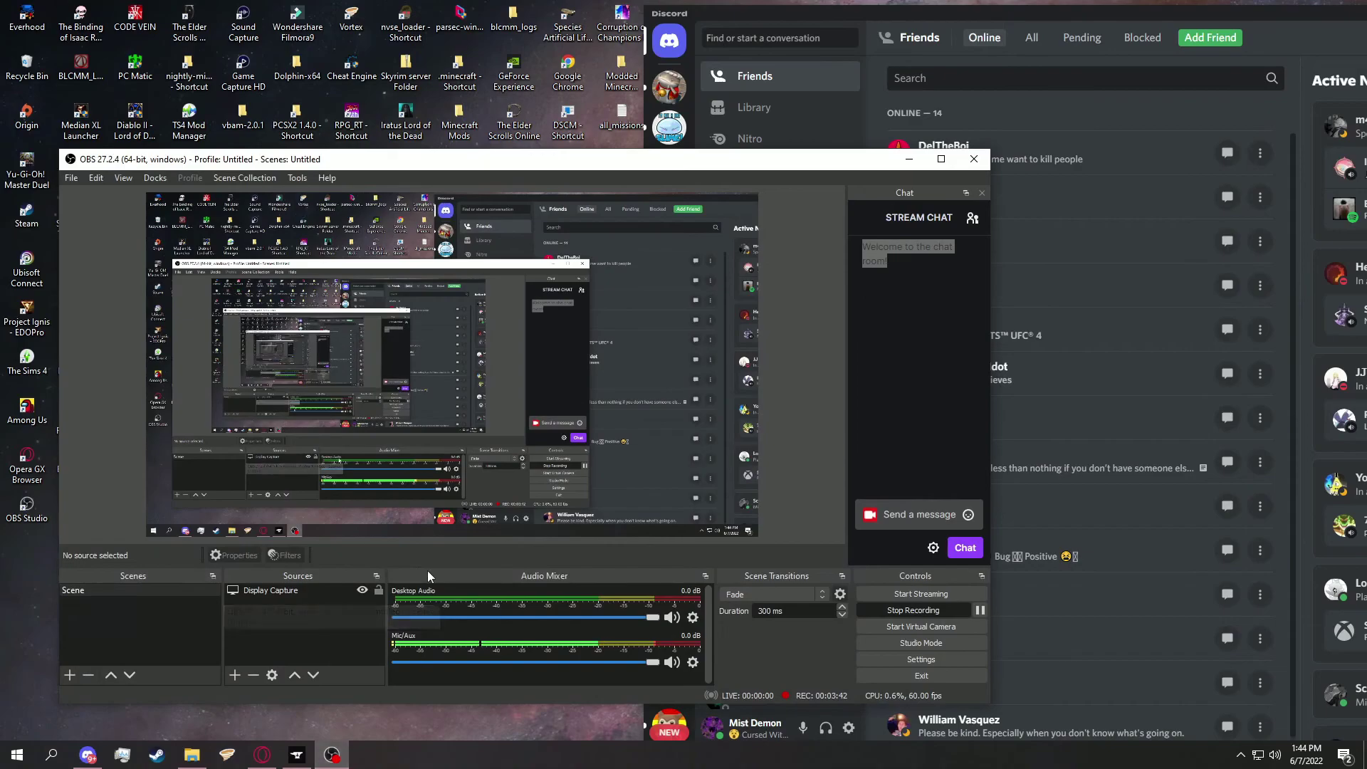
pyautogui.click(899, 153)
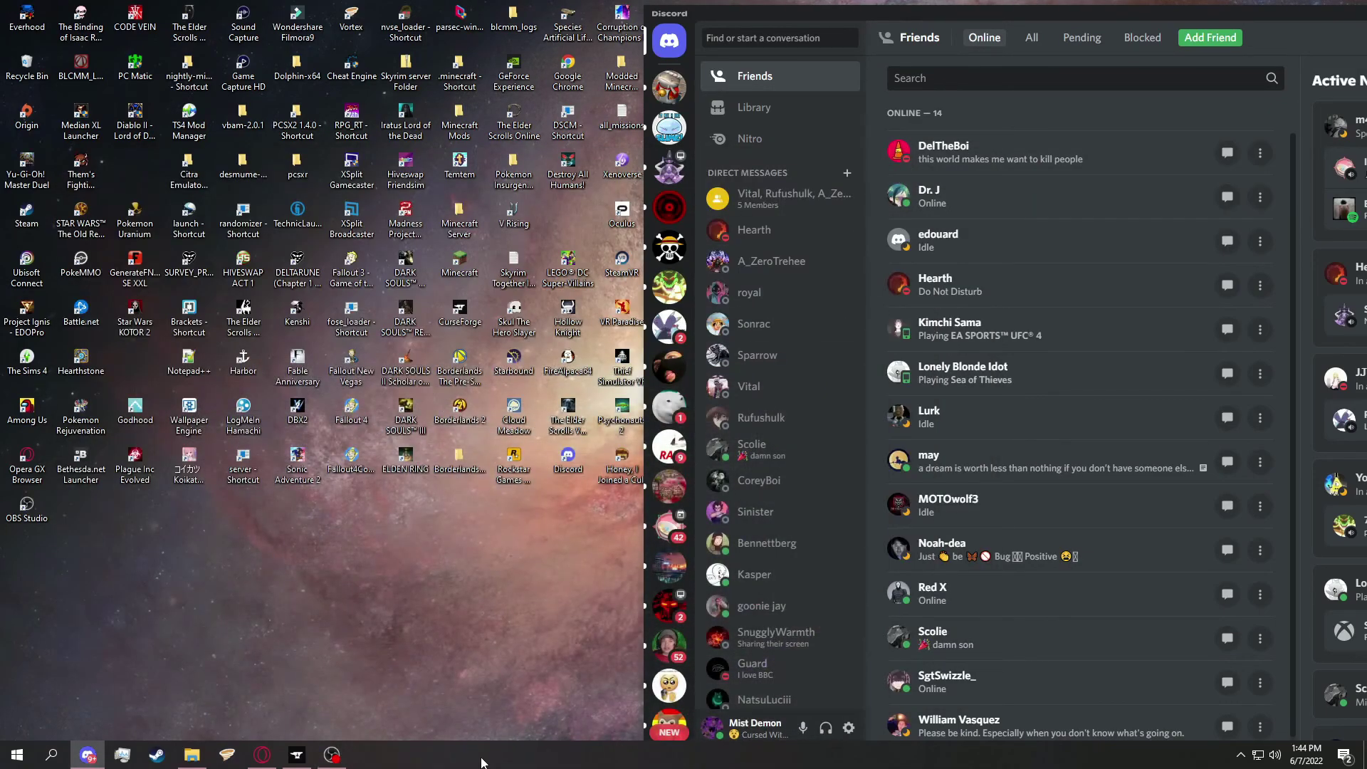
pyautogui.moveTo(330, 758)
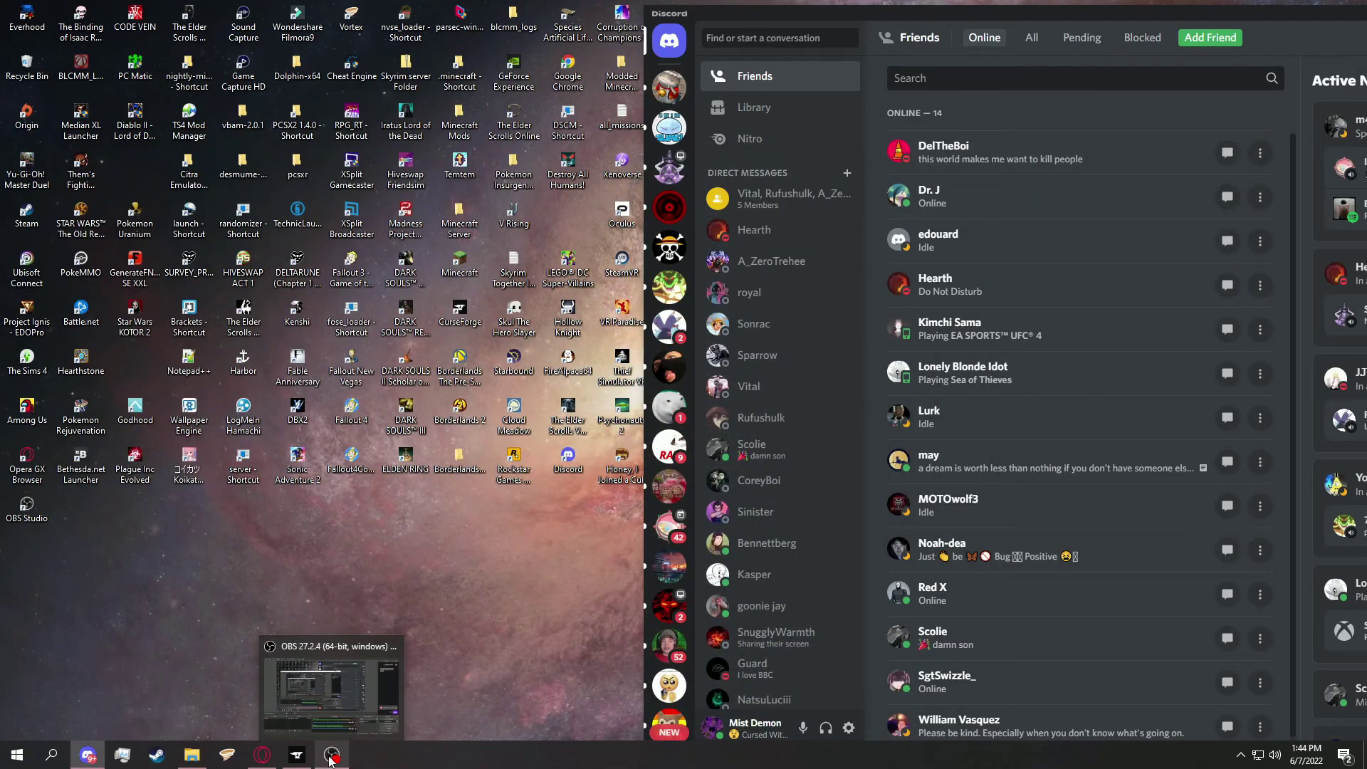